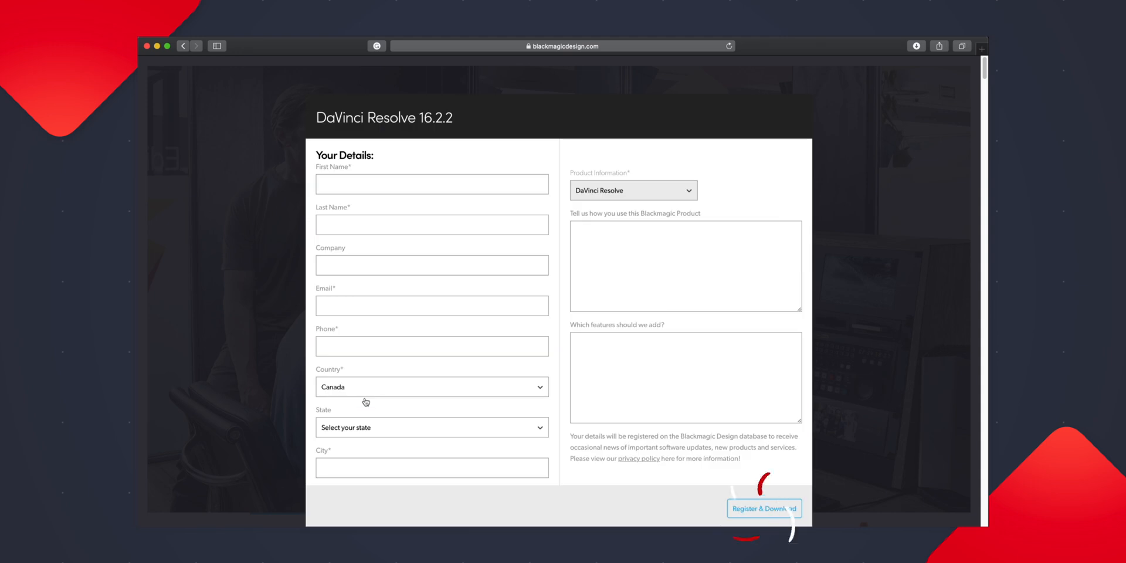
Step: Switch to the App Store and search for "da vinci resolve"
{"action": "key", "text": "super+space"}
{"action": "type", "text": "A"}
{"action": "key", "text": "Return"}
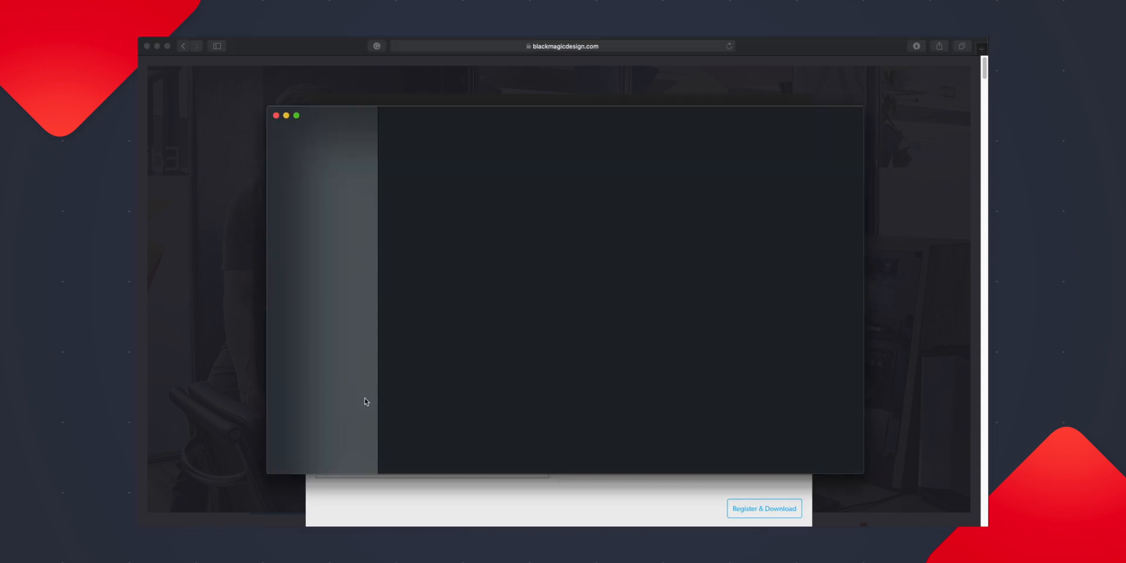
{"action": "key", "text": "super+f"}
{"action": "type", "text": "Da vinci"}
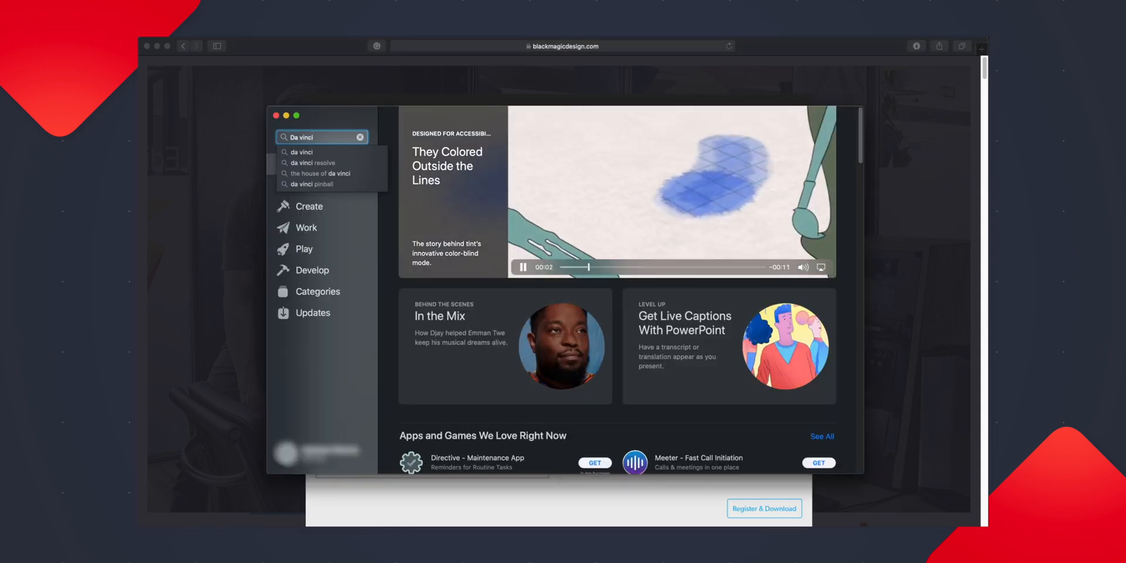
{"action": "left_click", "coordinate": [327, 165]}
{"action": "left_click", "coordinate": [408, 188]}
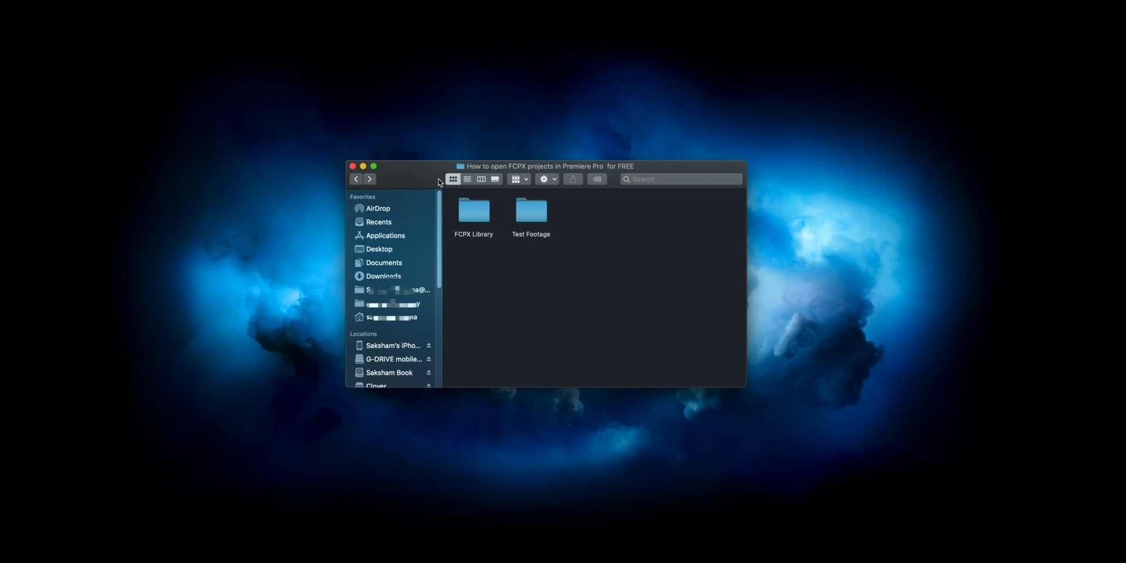
Step: Look inside the FCPX Library and Test Footage folders and preview the iPhone 11 Pro Unboxing Midnight Green.mov clip
{"action": "double_click", "coordinate": [475, 206]}
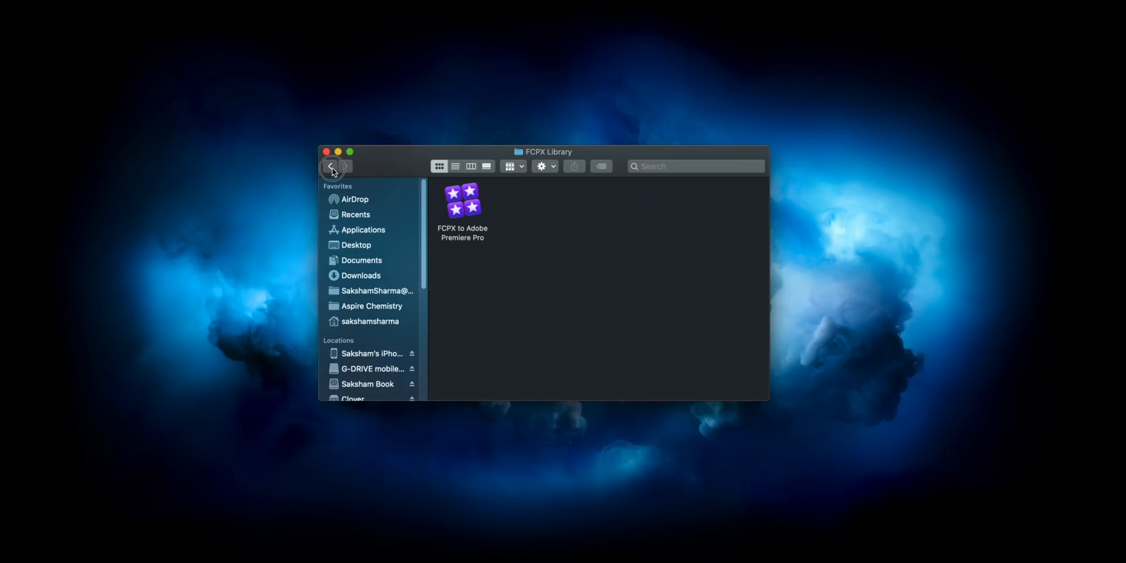
{"action": "left_click", "coordinate": [331, 167]}
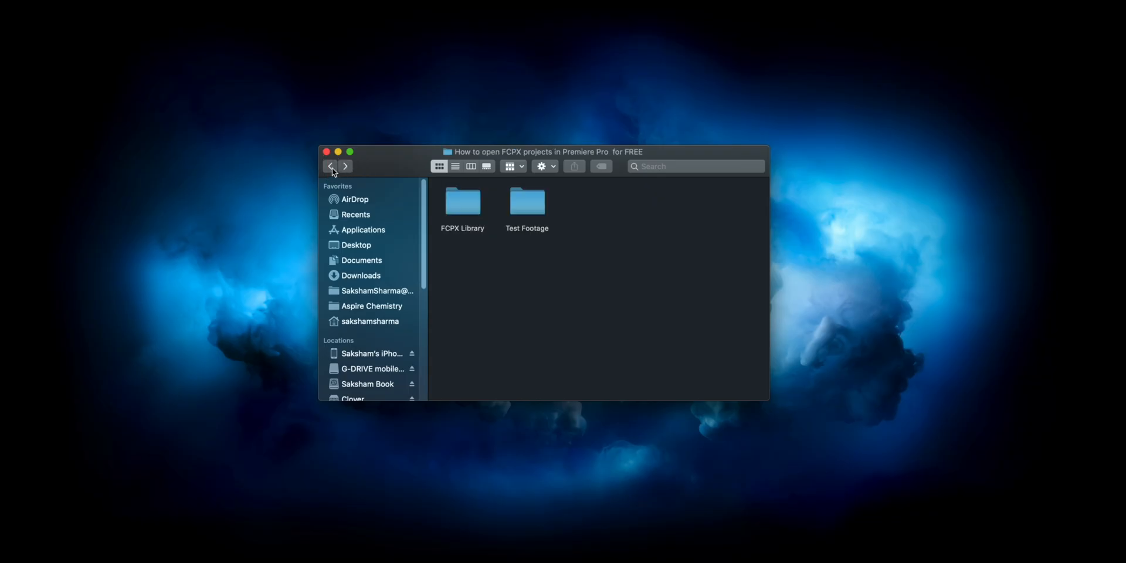
{"action": "double_click", "coordinate": [528, 202]}
{"action": "left_click", "coordinate": [480, 231]}
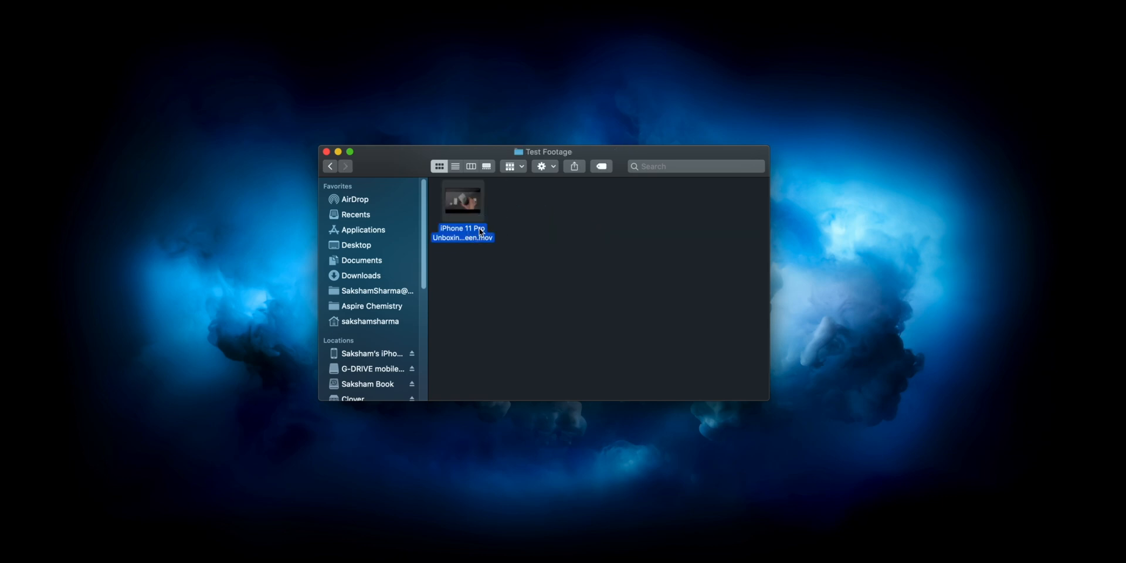
{"action": "key", "text": "space"}
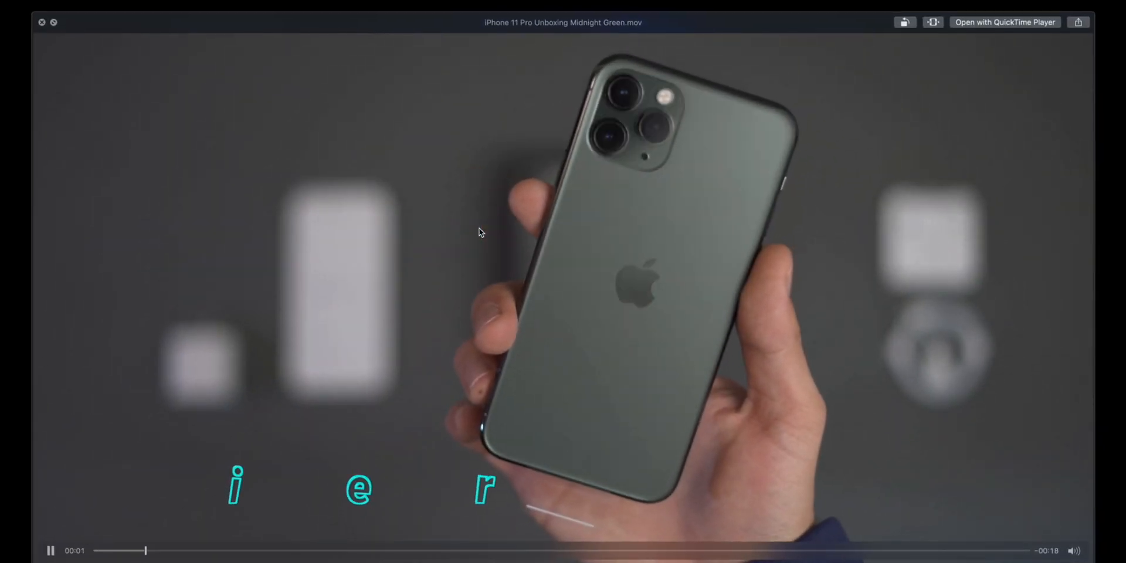
{"action": "key", "text": "space"}
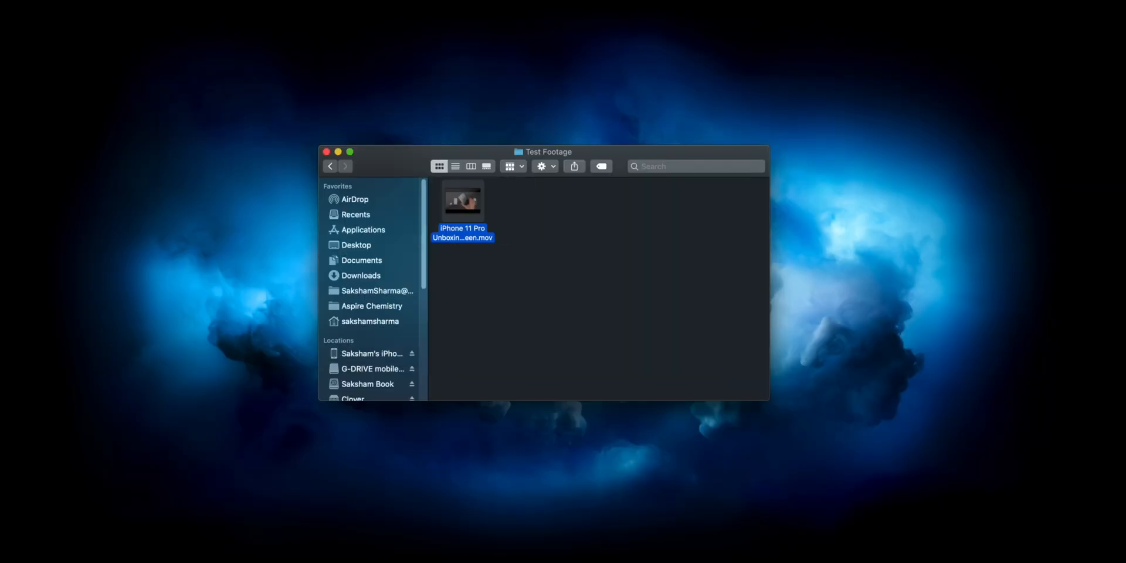
Step: Switch to Final Cut Pro, select the Test Project and enlarge its timeline for viewing
{"action": "key", "text": "super+space"}
{"action": "type", "text": "final"}
{"action": "key", "text": "Return"}
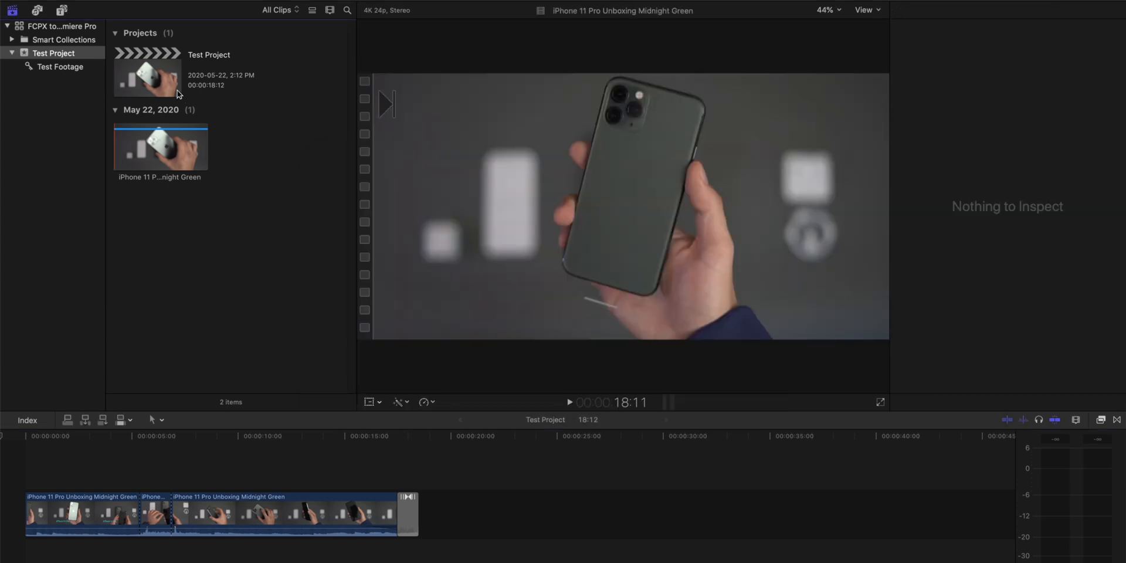
{"action": "left_click", "coordinate": [178, 93]}
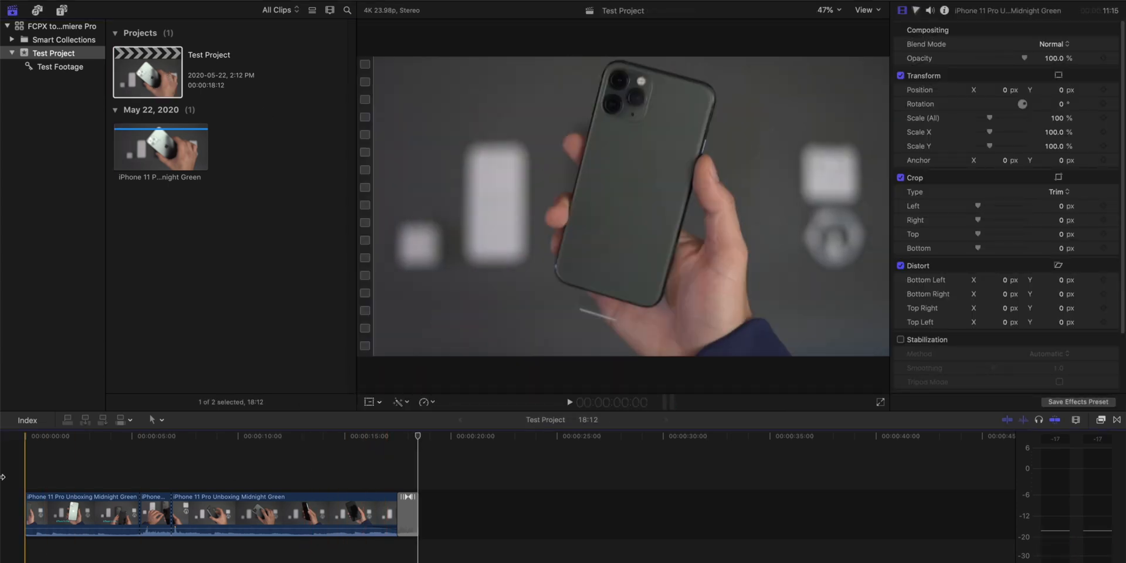
{"action": "key", "text": "super+equal"}
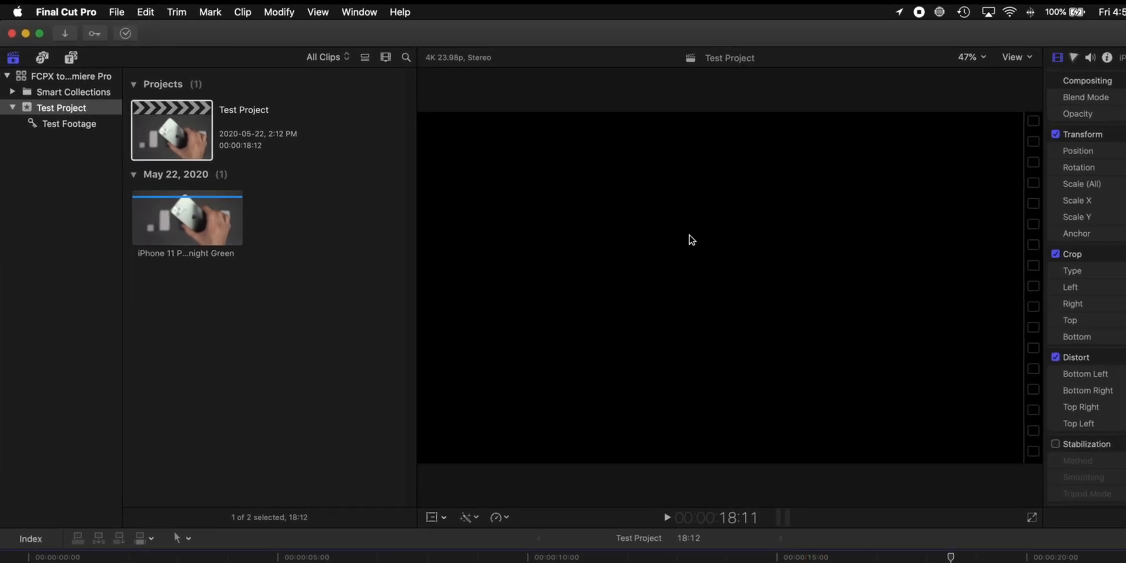
Step: Export the Test Project as XML to the Desktop with Extended metadata view and the current XML version (1.8)
{"action": "left_click", "coordinate": [168, 115]}
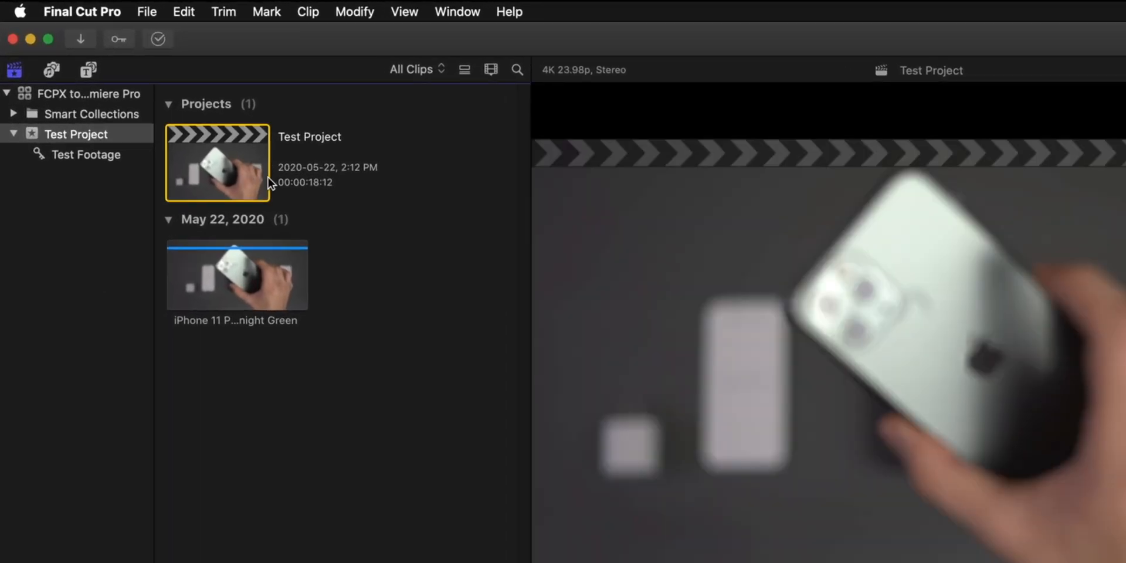
{"action": "left_click", "coordinate": [150, 9]}
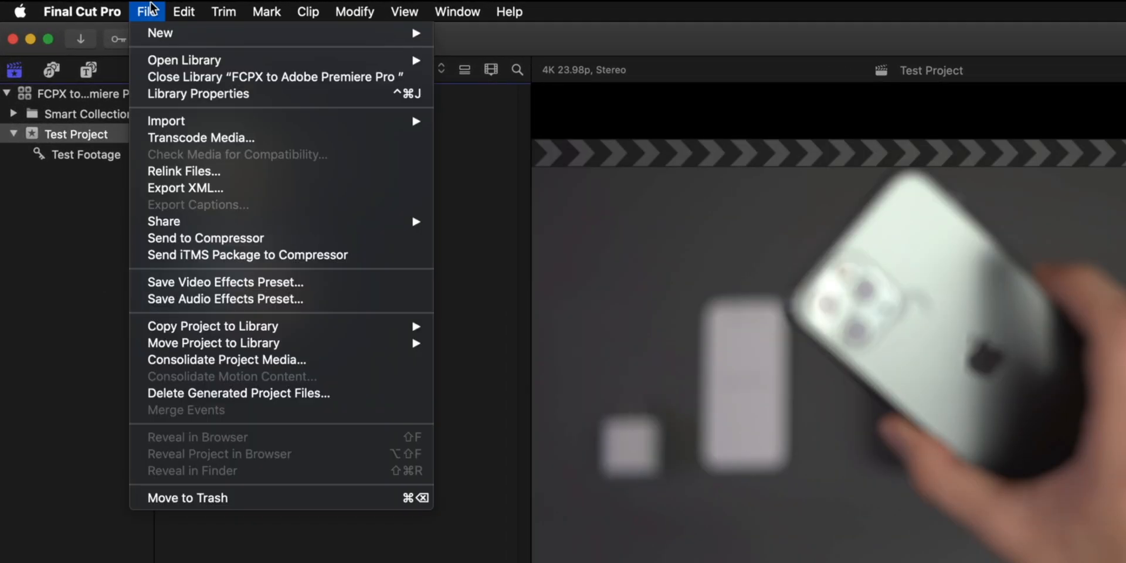
{"action": "left_click", "coordinate": [175, 189]}
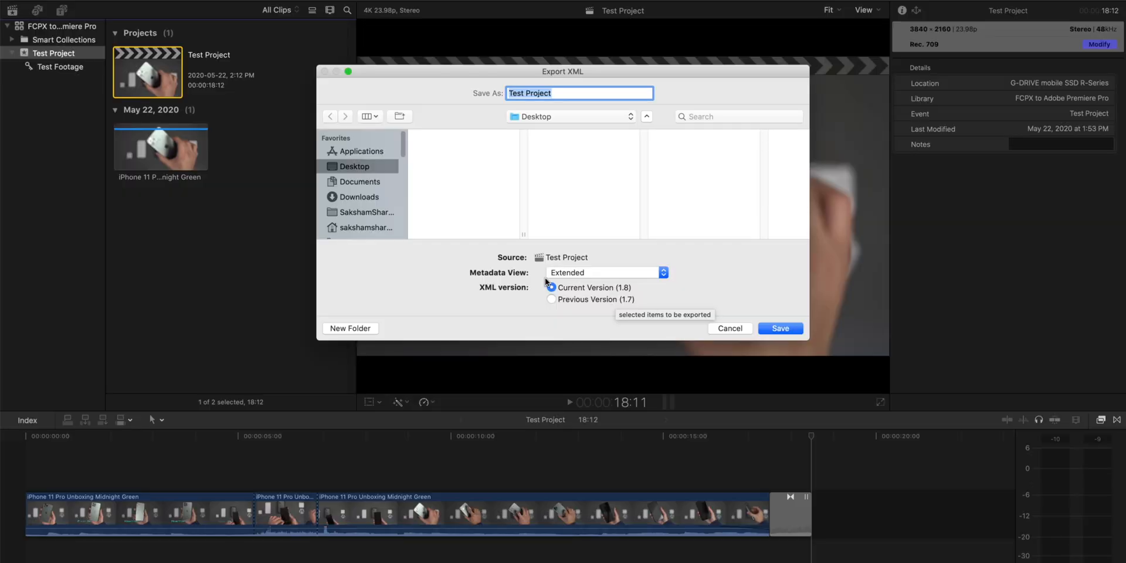
{"action": "left_click", "coordinate": [596, 280]}
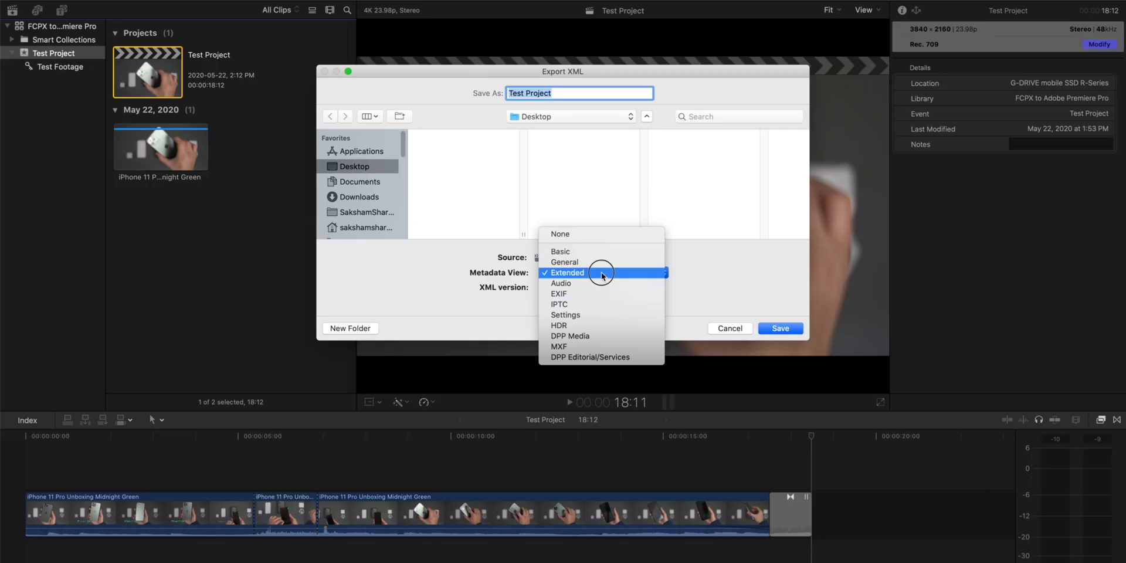
{"action": "left_click", "coordinate": [645, 280]}
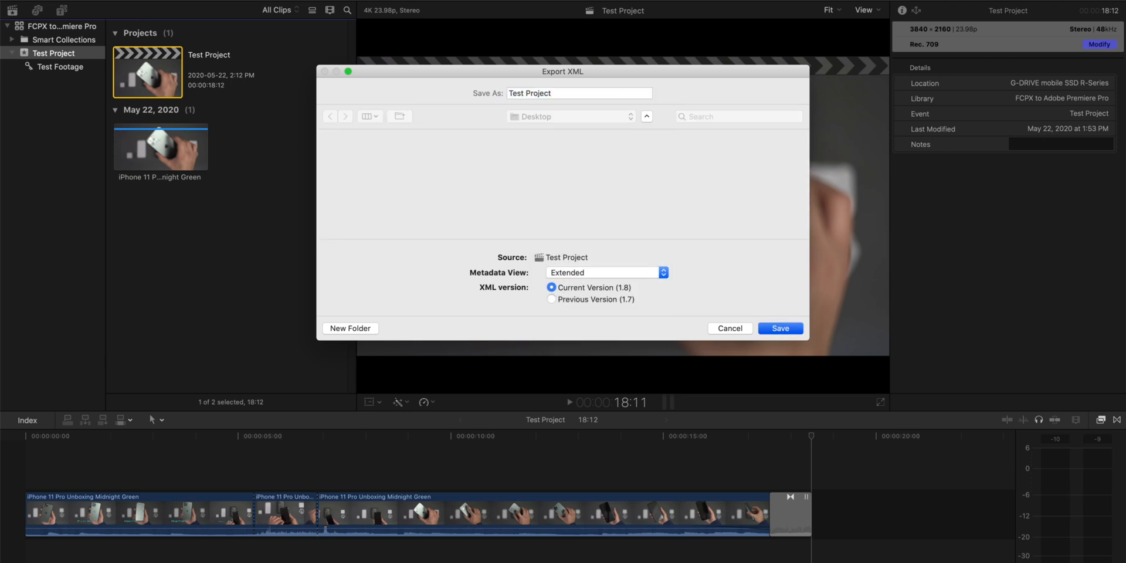
{"action": "key", "text": "Return"}
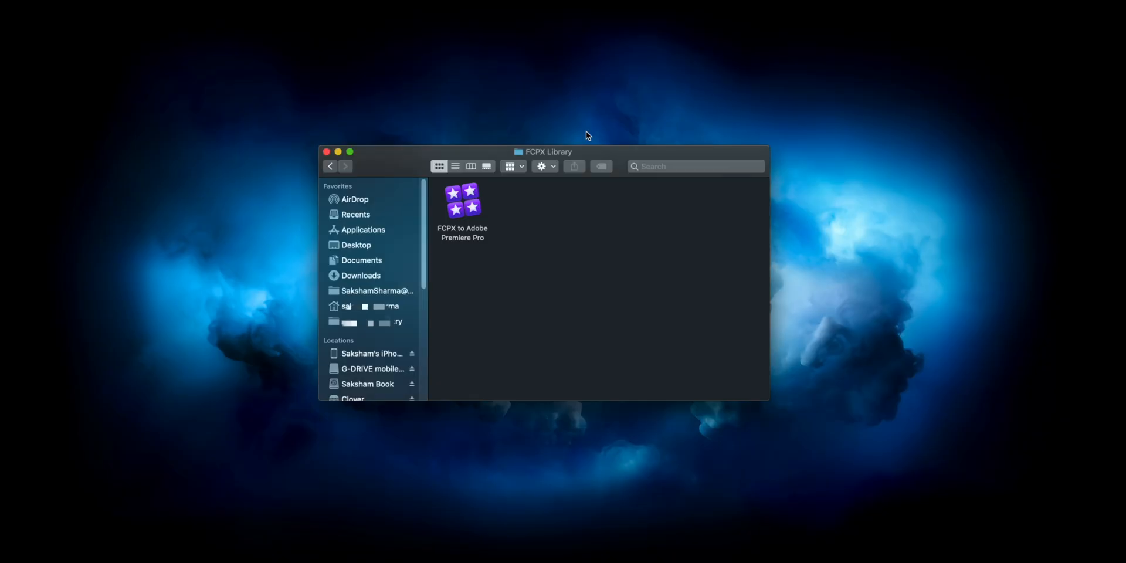
Step: Switch to DaVinci Resolve and open the Untitled Project
{"action": "key", "text": "super+space"}
{"action": "type", "text": "da"}
{"action": "key", "text": "Return"}
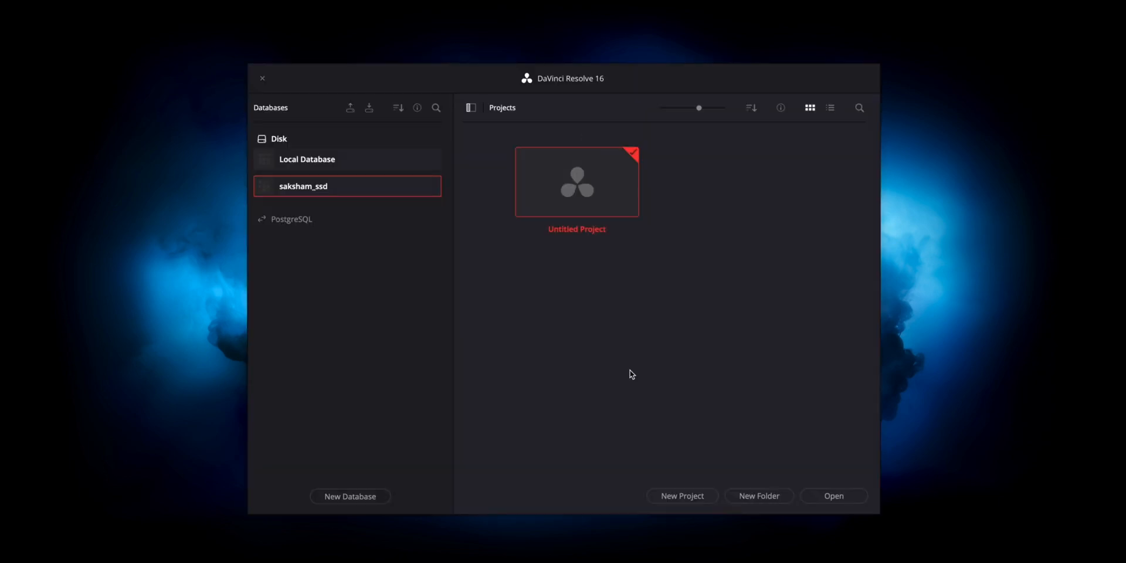
{"action": "double_click", "coordinate": [573, 205]}
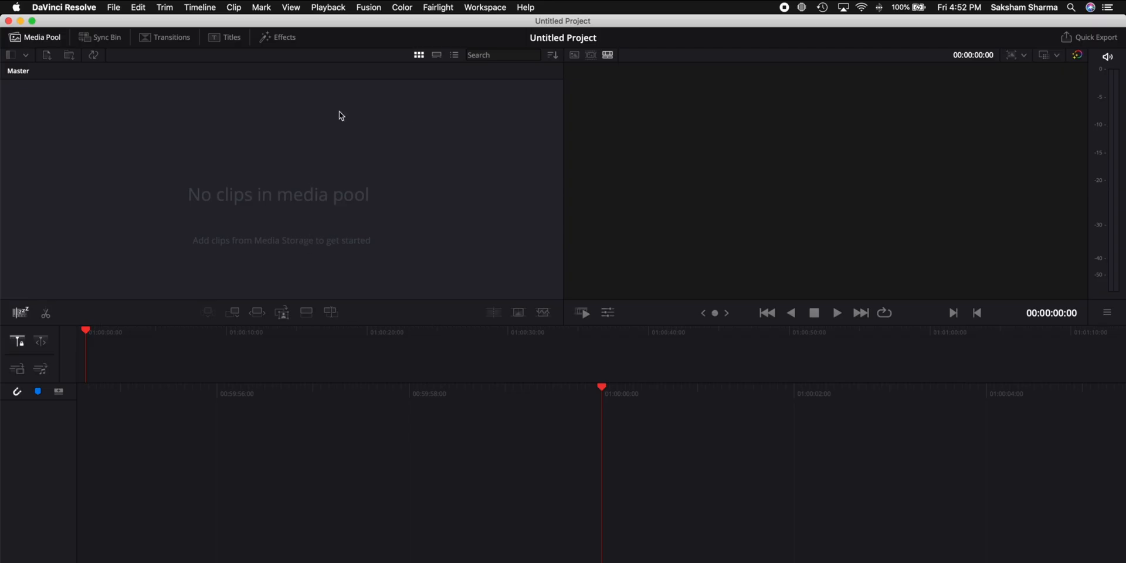
Step: Import Test Project.fcpxml from the Desktop as a timeline with the Final Cut Pro X mixed frame rate format, and scrub through it
{"action": "left_click", "coordinate": [111, 6]}
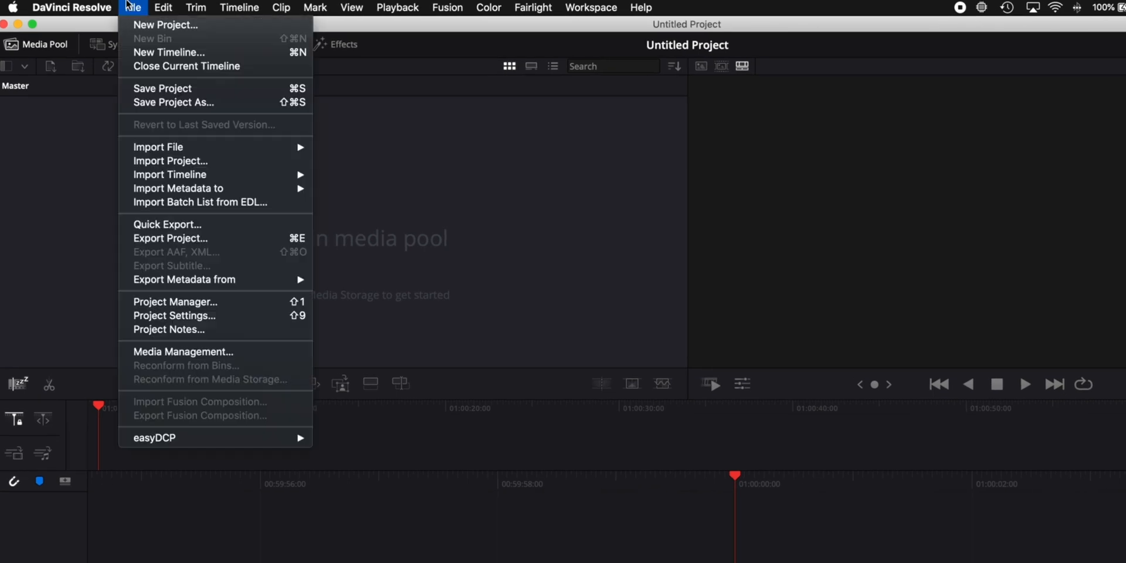
{"action": "mouse_move", "coordinate": [134, 176]}
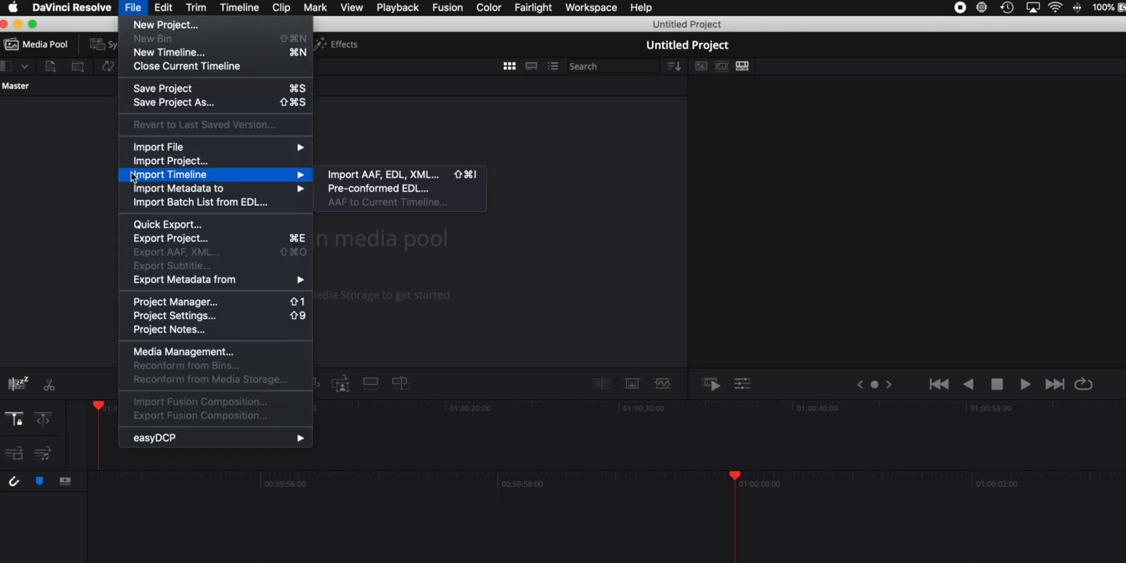
{"action": "left_click", "coordinate": [427, 177]}
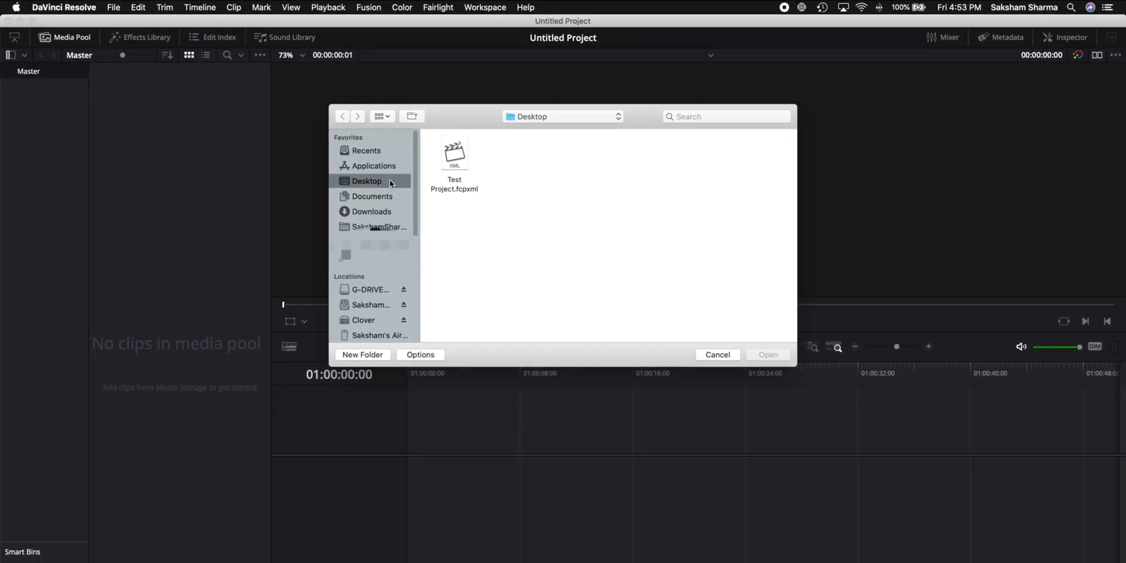
{"action": "double_click", "coordinate": [443, 163]}
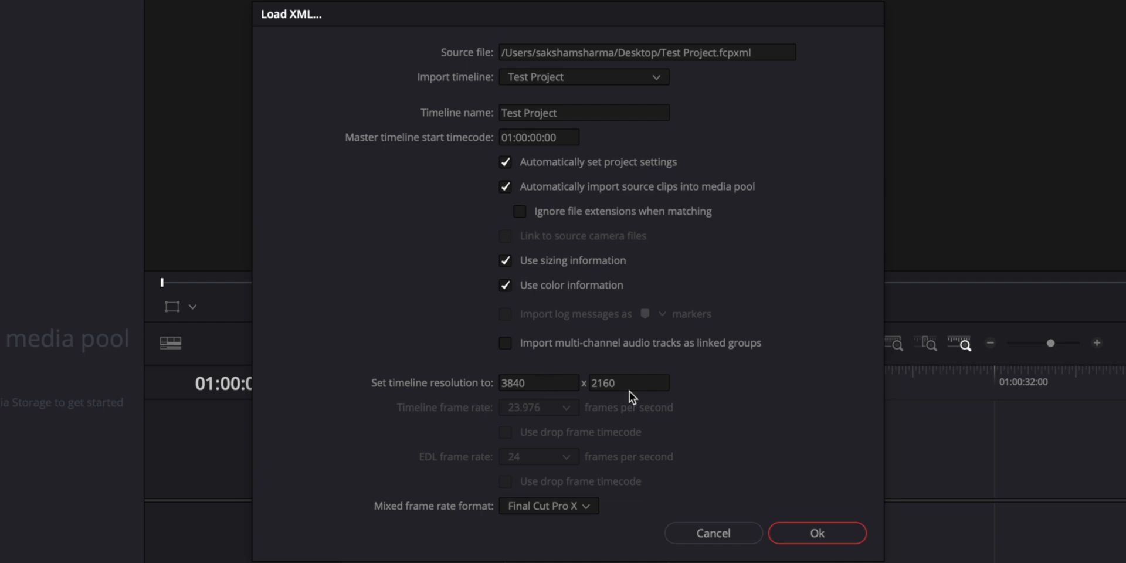
{"action": "left_click", "coordinate": [563, 504]}
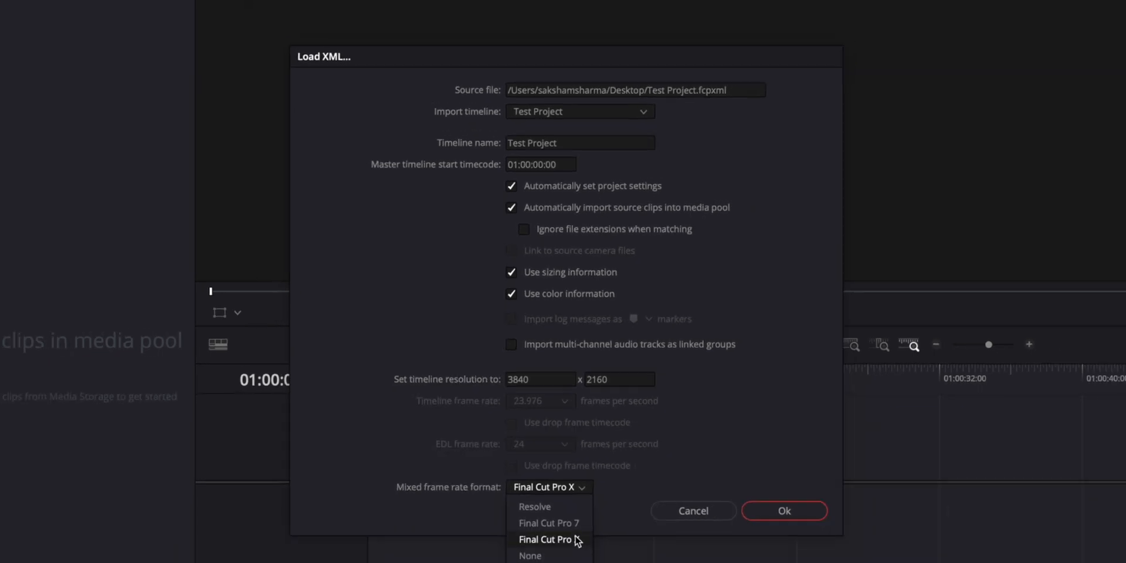
{"action": "left_click", "coordinate": [573, 506]}
{"action": "left_click", "coordinate": [742, 482]}
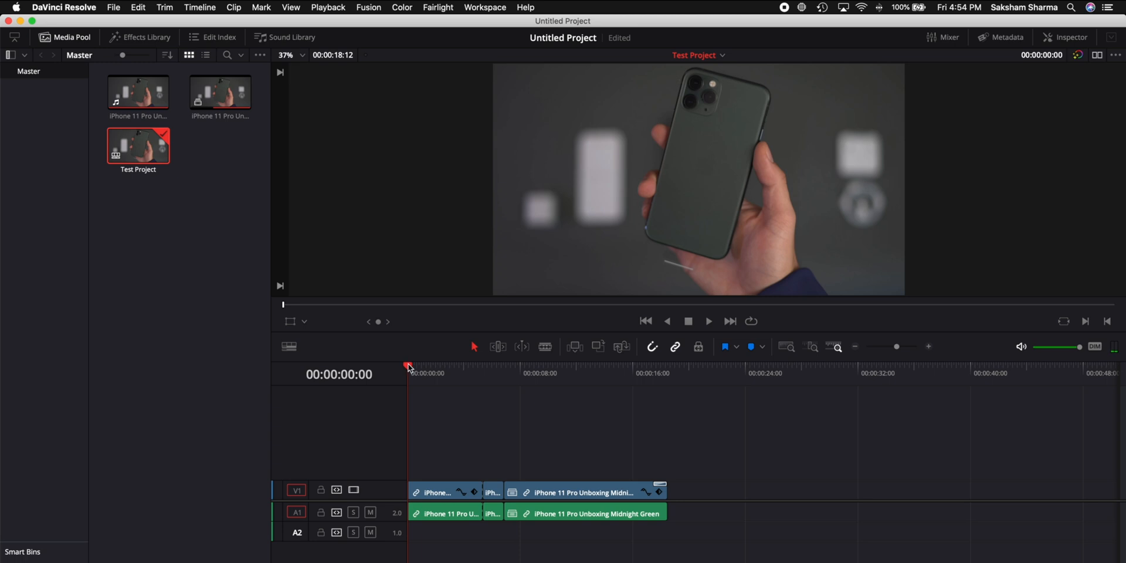
{"action": "left_click_drag", "start_coordinate": [409, 367], "coordinate": [507, 392]}
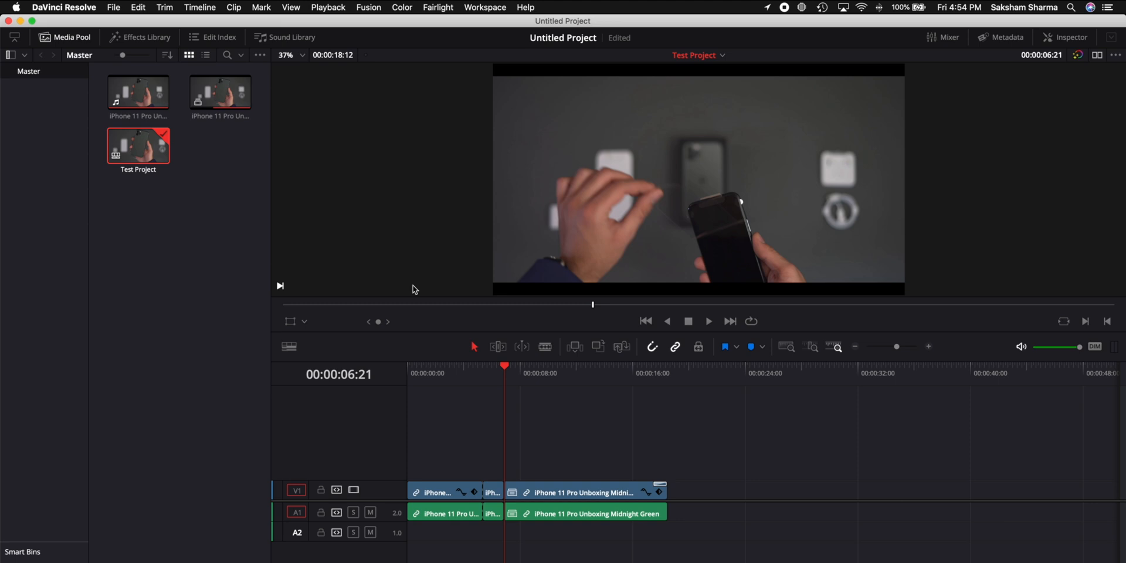
Step: Export the timeline to the Desktop as Test Project (Resolve) in FCP 7 XML V5 format
{"action": "left_click", "coordinate": [116, 7]}
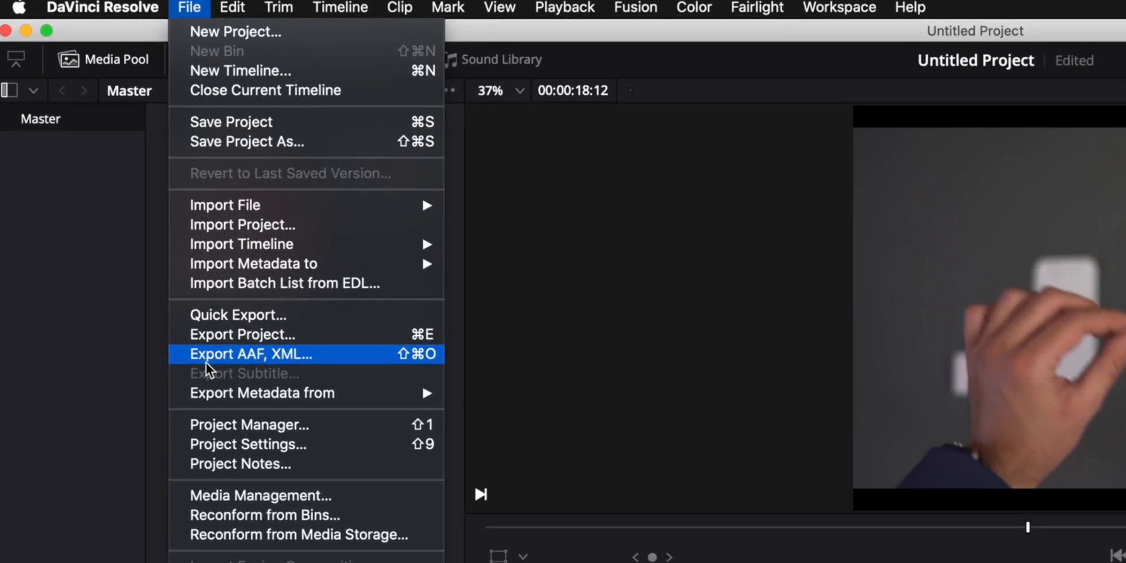
{"action": "left_click", "coordinate": [350, 355]}
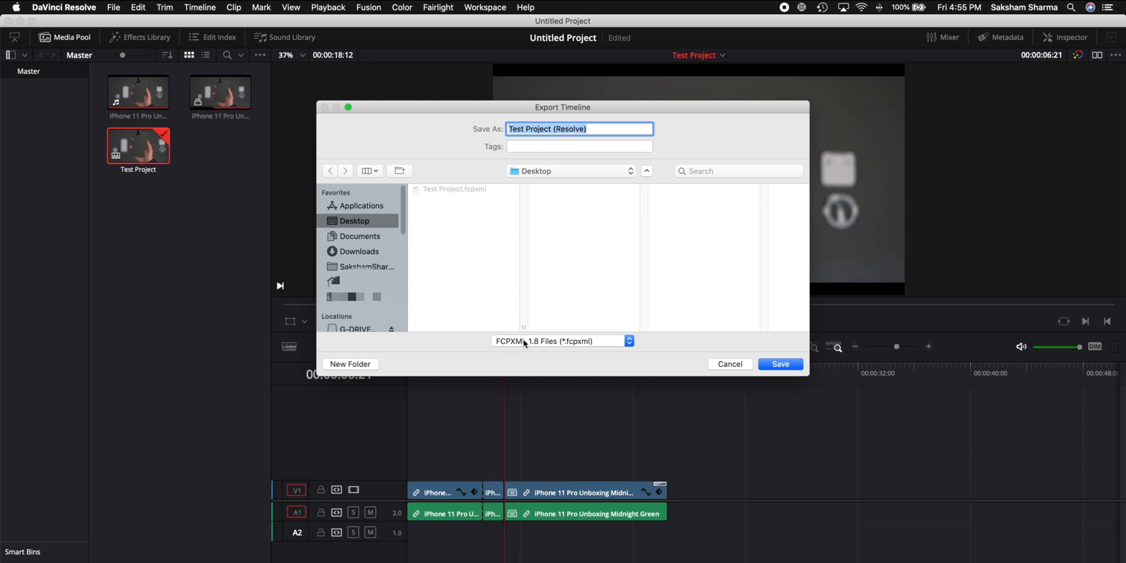
{"action": "left_click", "coordinate": [558, 342]}
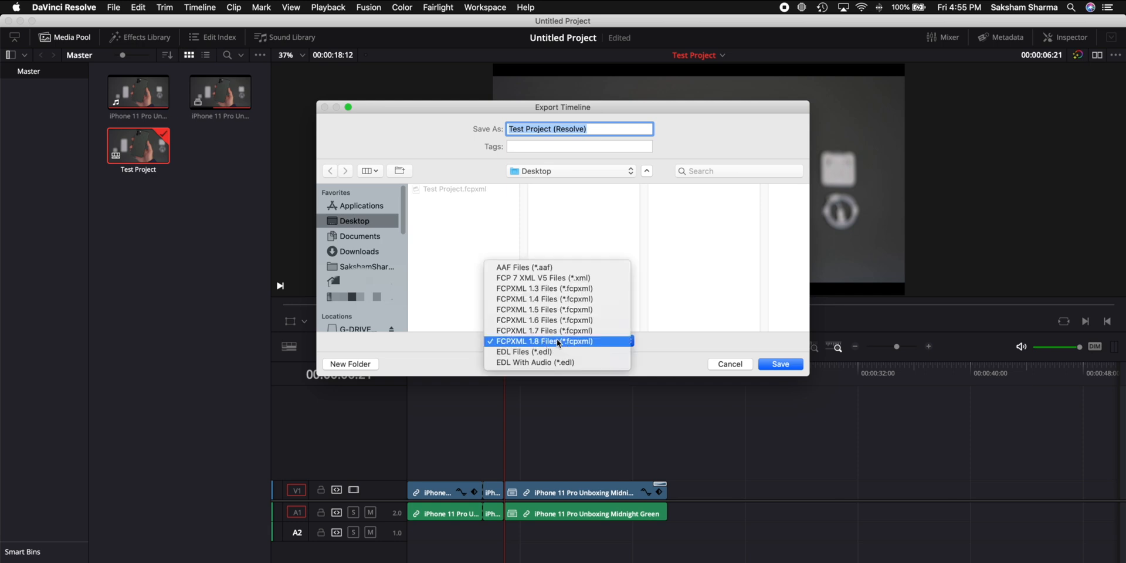
{"action": "left_click", "coordinate": [567, 281]}
{"action": "left_click", "coordinate": [795, 364]}
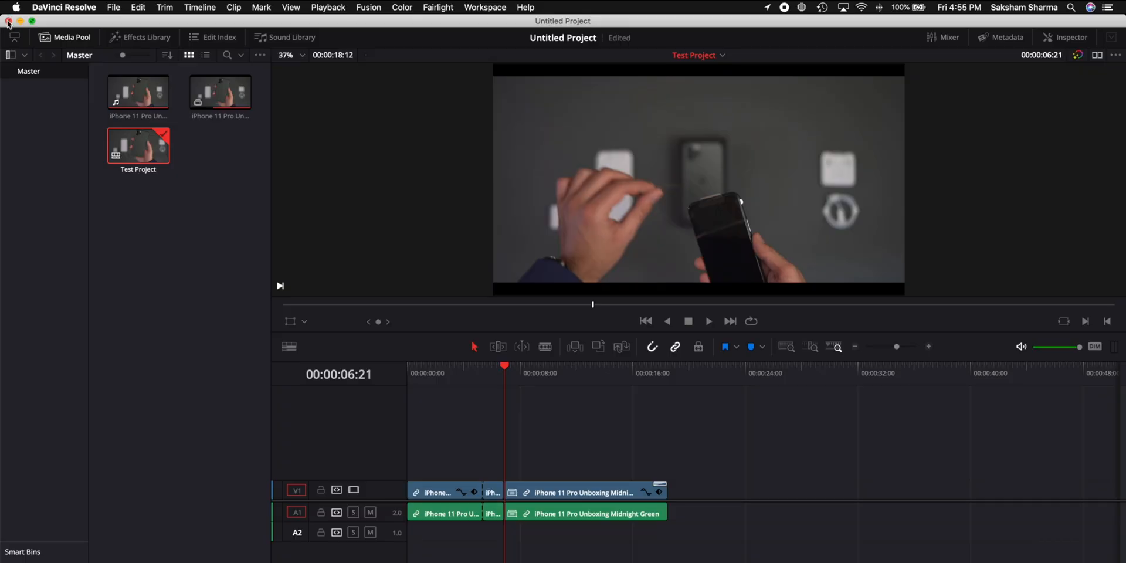
Step: Close DaVinci Resolve without saving the project and switch to Premiere Pro
{"action": "left_click", "coordinate": [9, 21]}
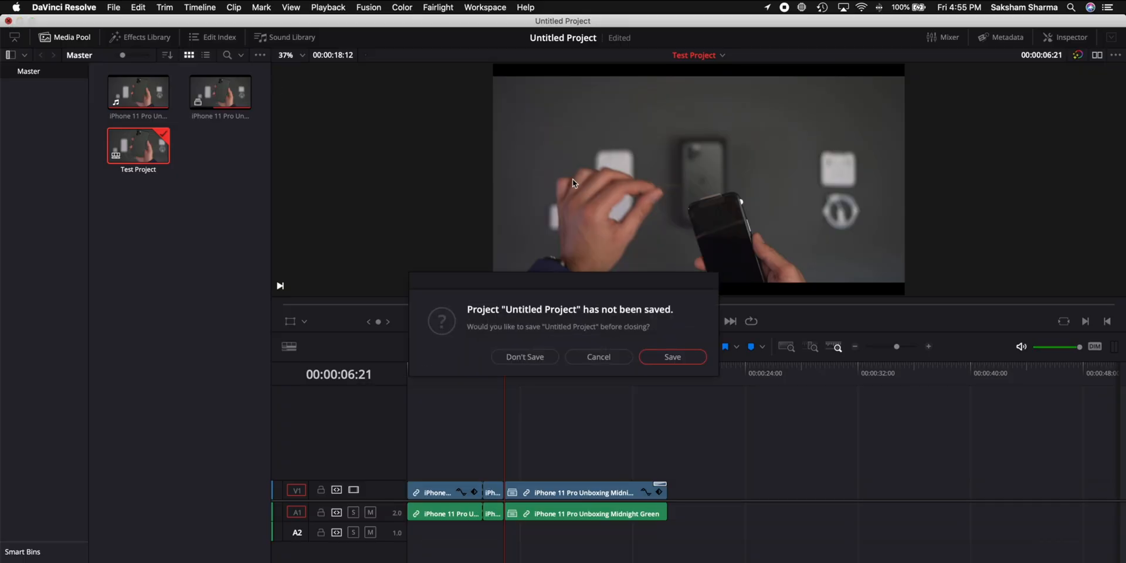
{"action": "left_click", "coordinate": [526, 354]}
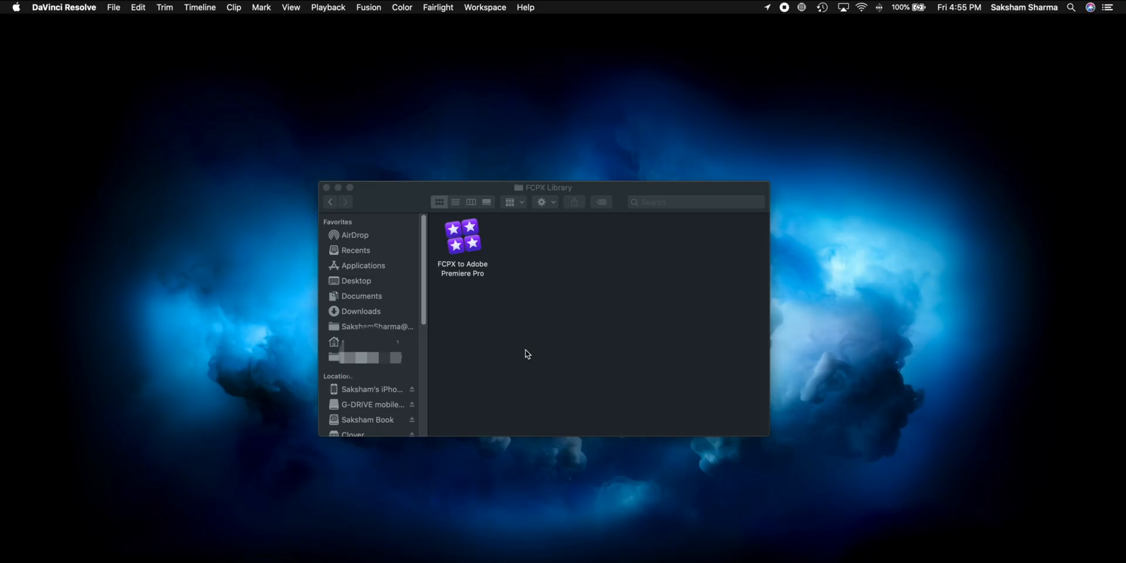
{"action": "key", "text": "super+space"}
{"action": "type", "text": "Premiere Pro"}
{"action": "key", "text": "Return"}
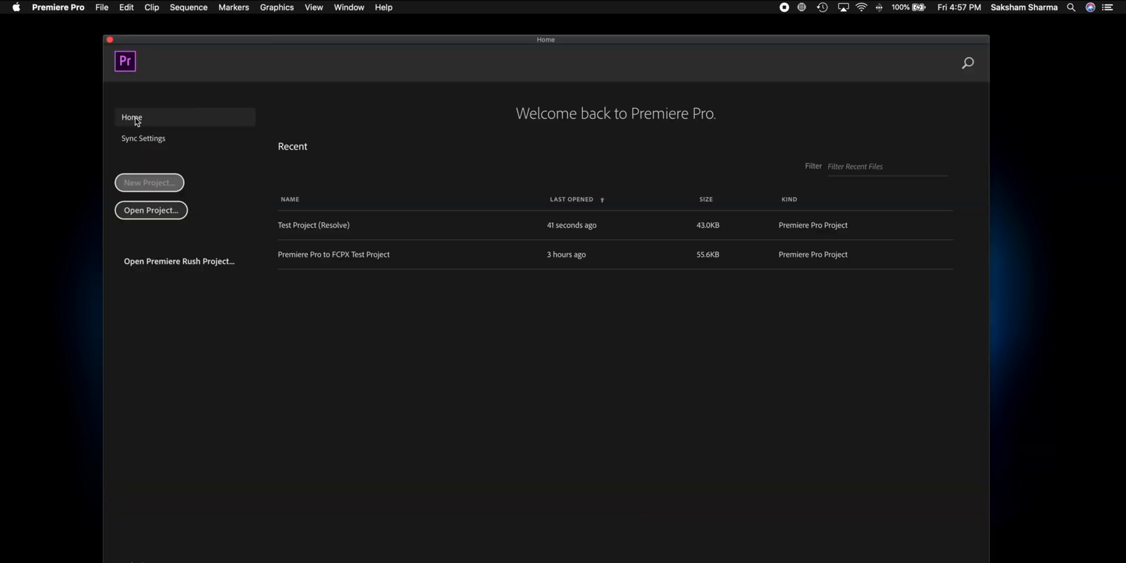
Step: Start creating a new Premiere Pro project
{"action": "left_click", "coordinate": [103, 7]}
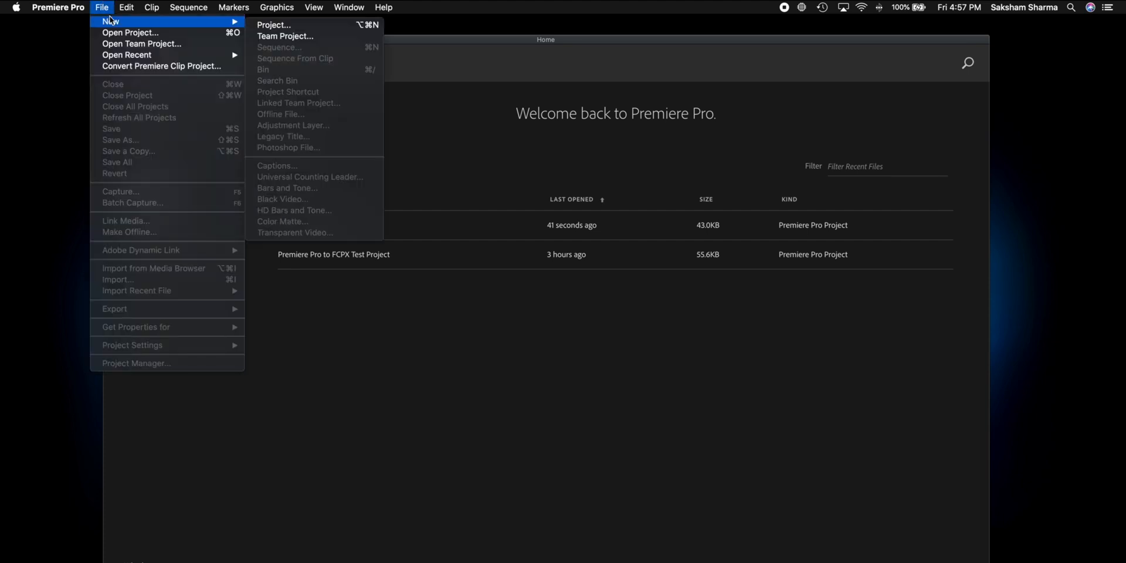
{"action": "left_click", "coordinate": [651, 418]}
{"action": "left_click", "coordinate": [145, 183]}
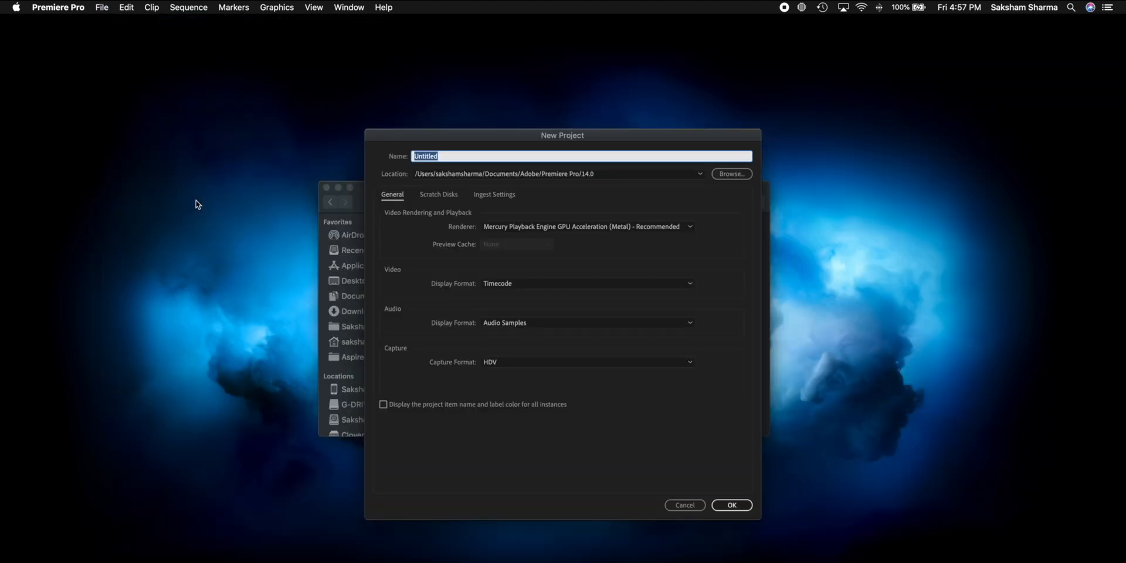